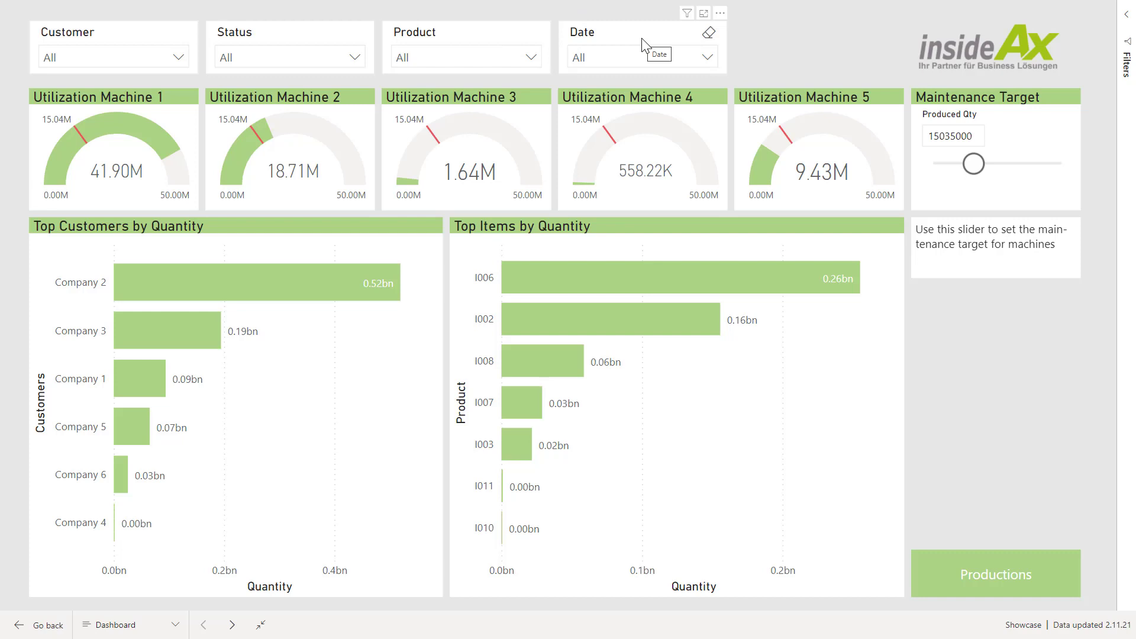
Filter the report to May 2018, then clear the date filter back to all dates
left_click(709, 58)
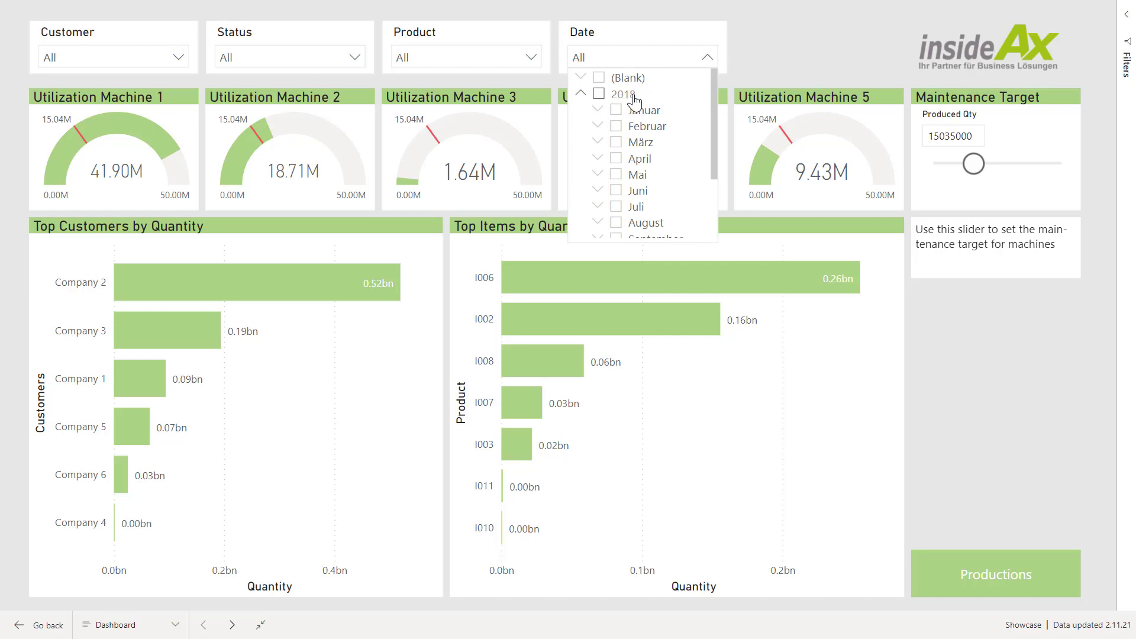
left_click(617, 175)
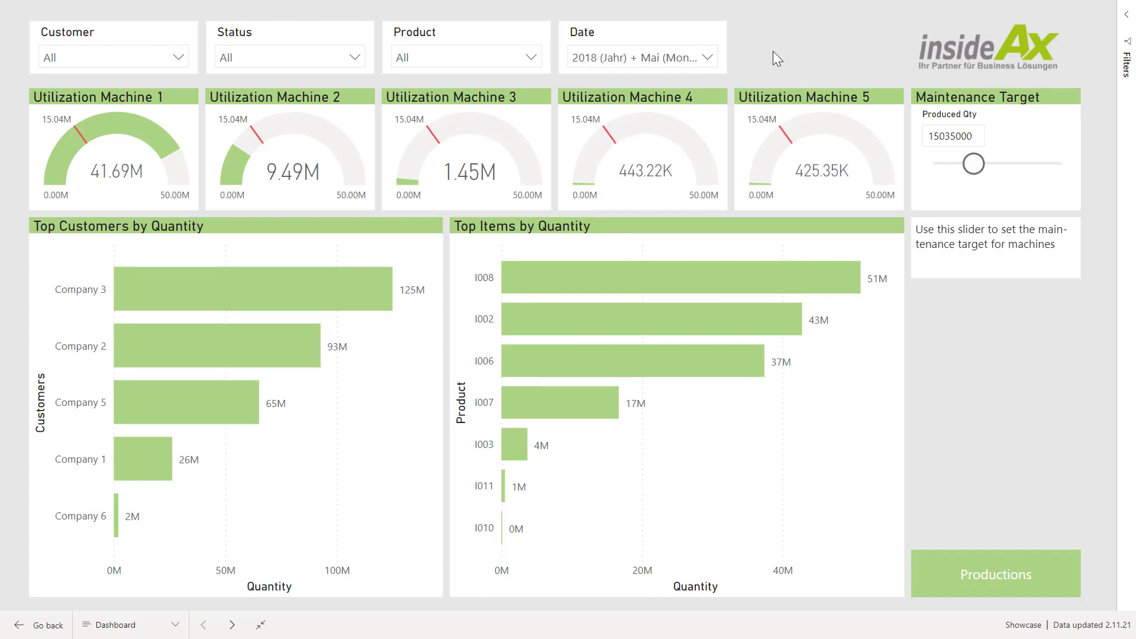
left_click(709, 34)
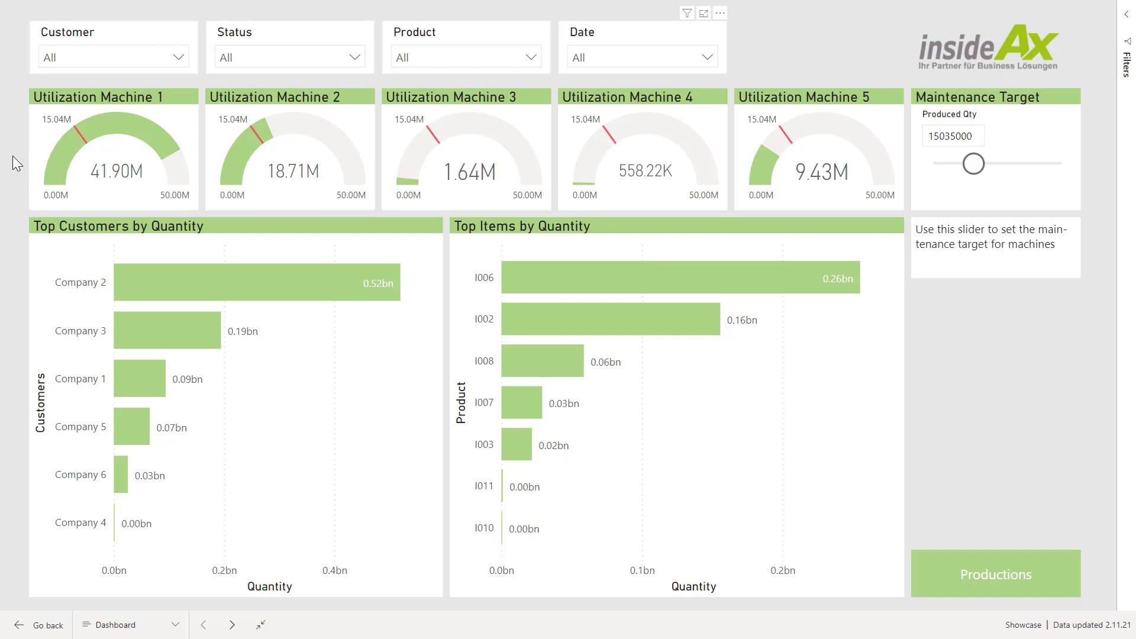
Change the maintenance target to 20030000 so gauge markers sit at 20.03M
left_click(975, 136)
left_click(952, 144)
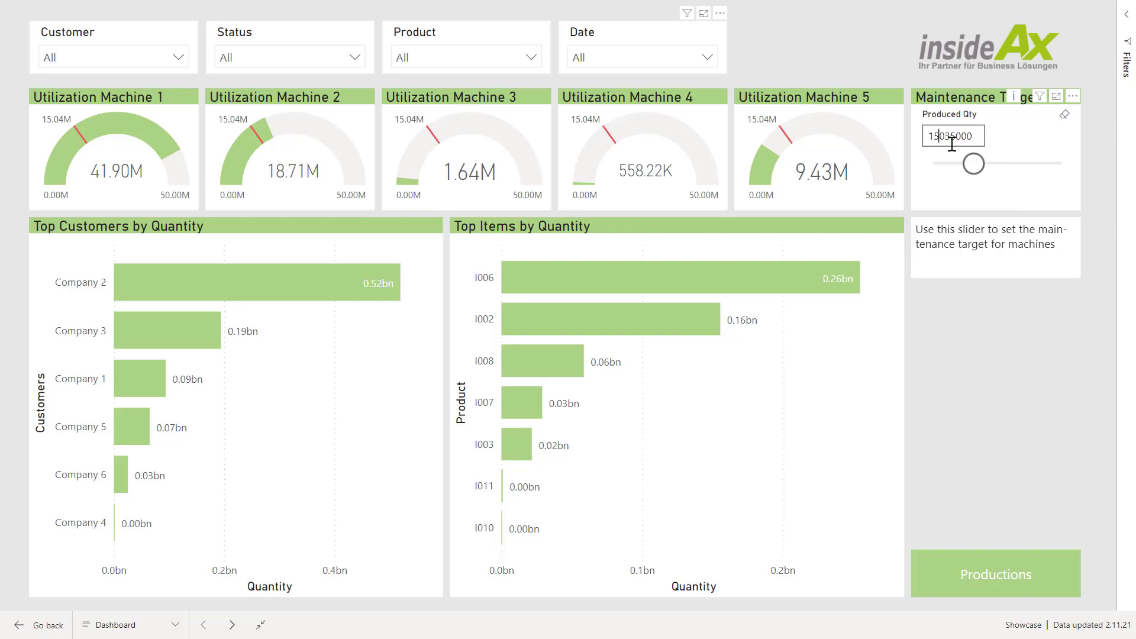
key("BackSpace")
key("BackSpace")
type("20")
key("Return")
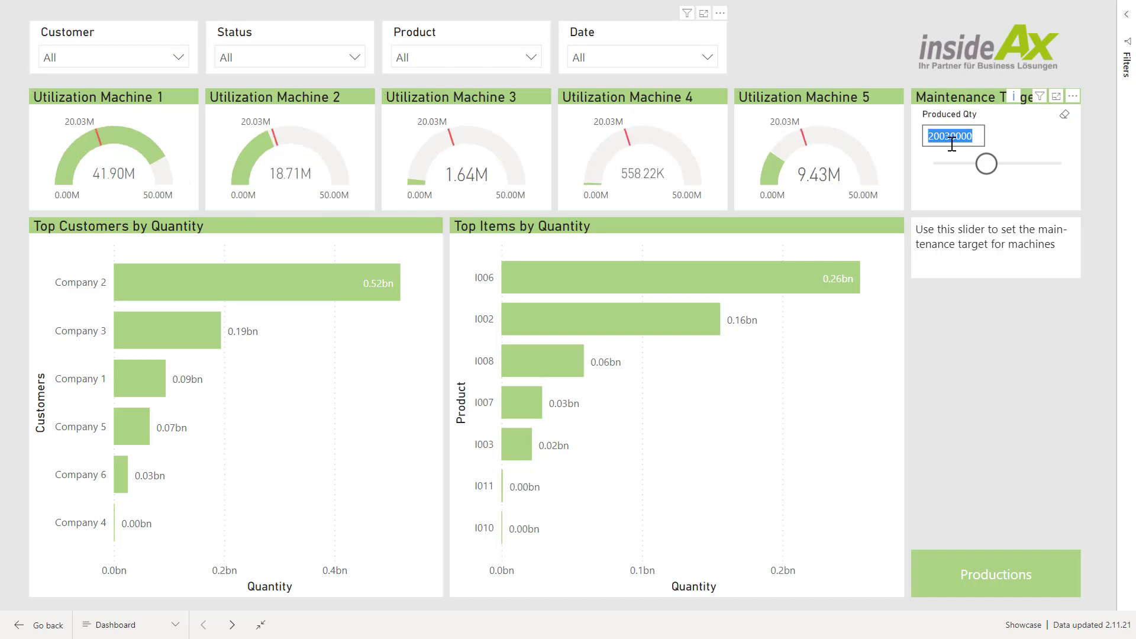
left_click(972, 344)
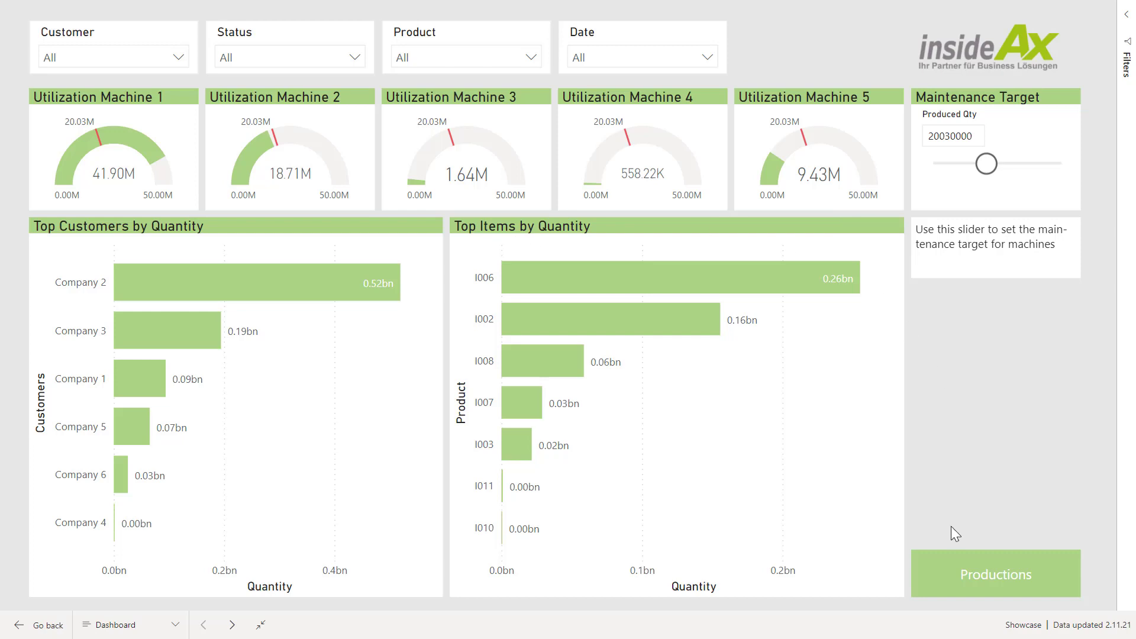
On the Productions page, filter customers to Company 1, Company 2 and Company 3
left_click(938, 577)
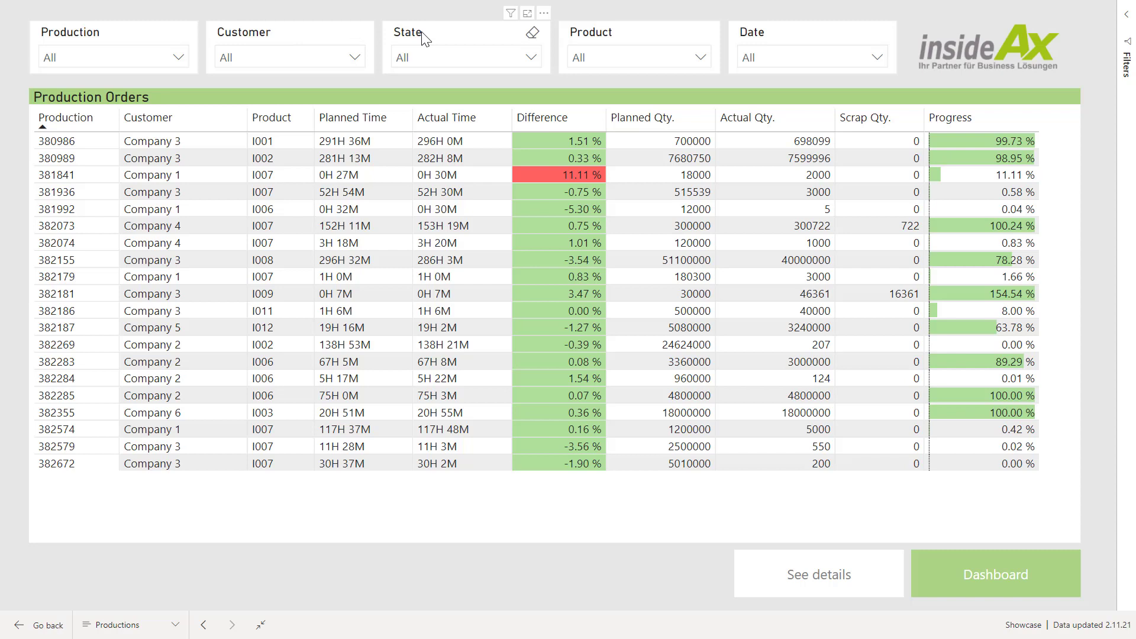
mouse_move(466, 45)
left_click(348, 57)
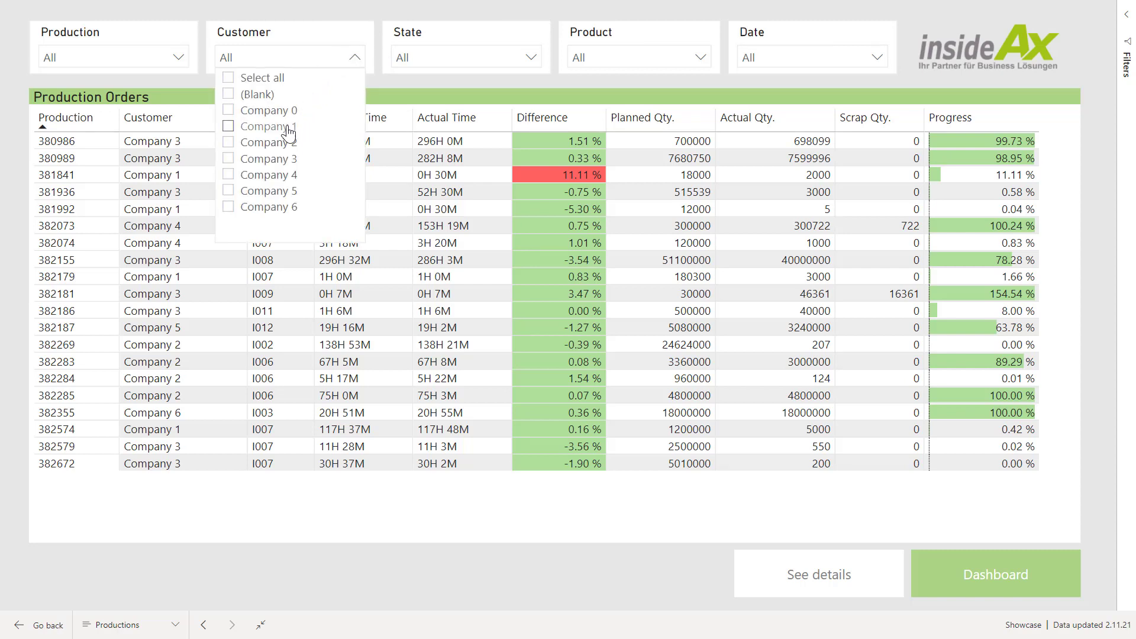
left_click(287, 129)
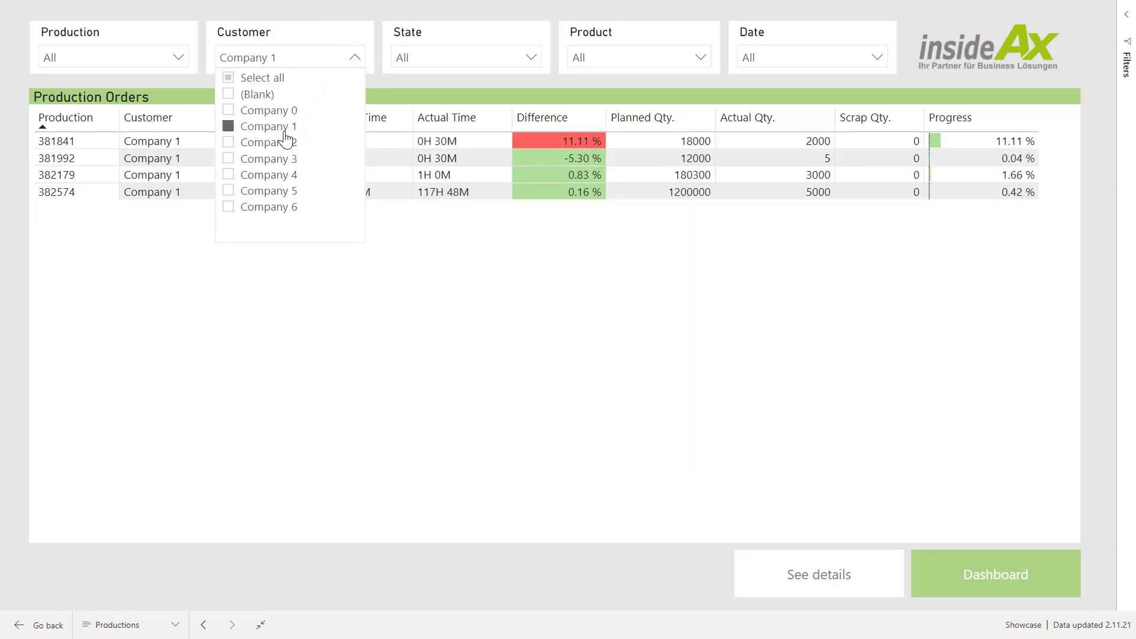
left_click(281, 143)
left_click(278, 161)
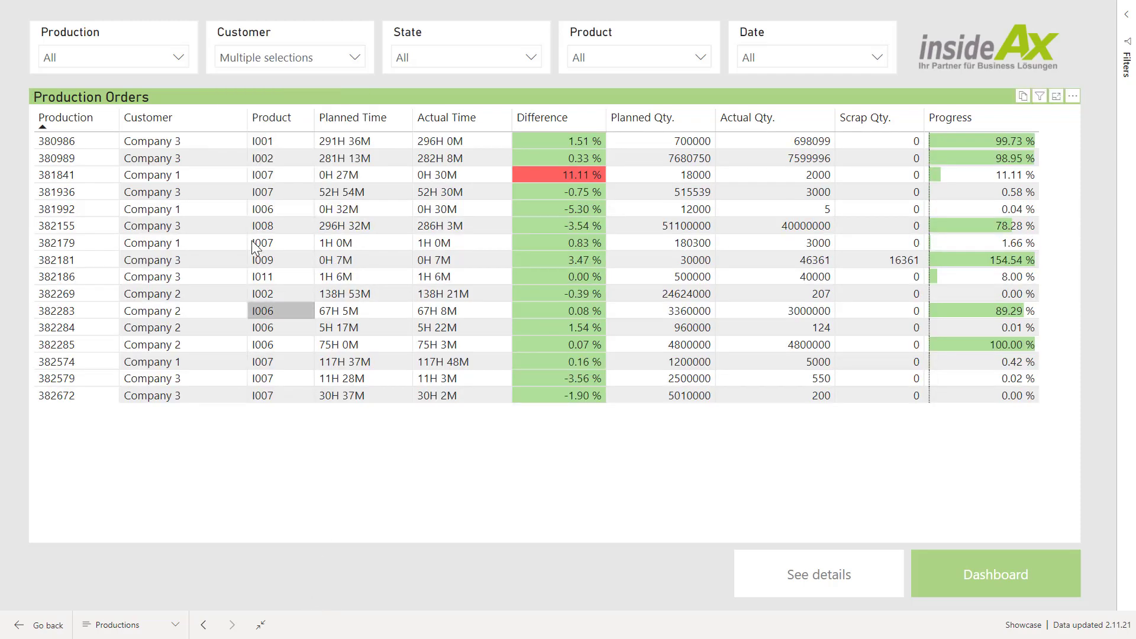
mouse_move(183, 197)
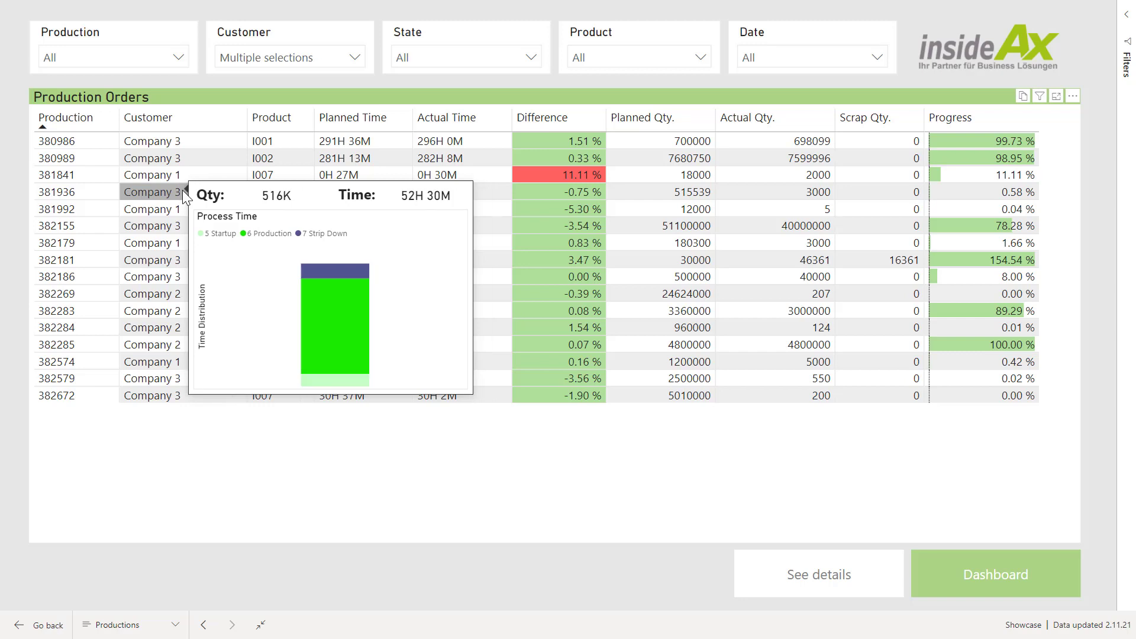
Select order 381936 in the Production Orders table, dimming the other rows
left_click(193, 190)
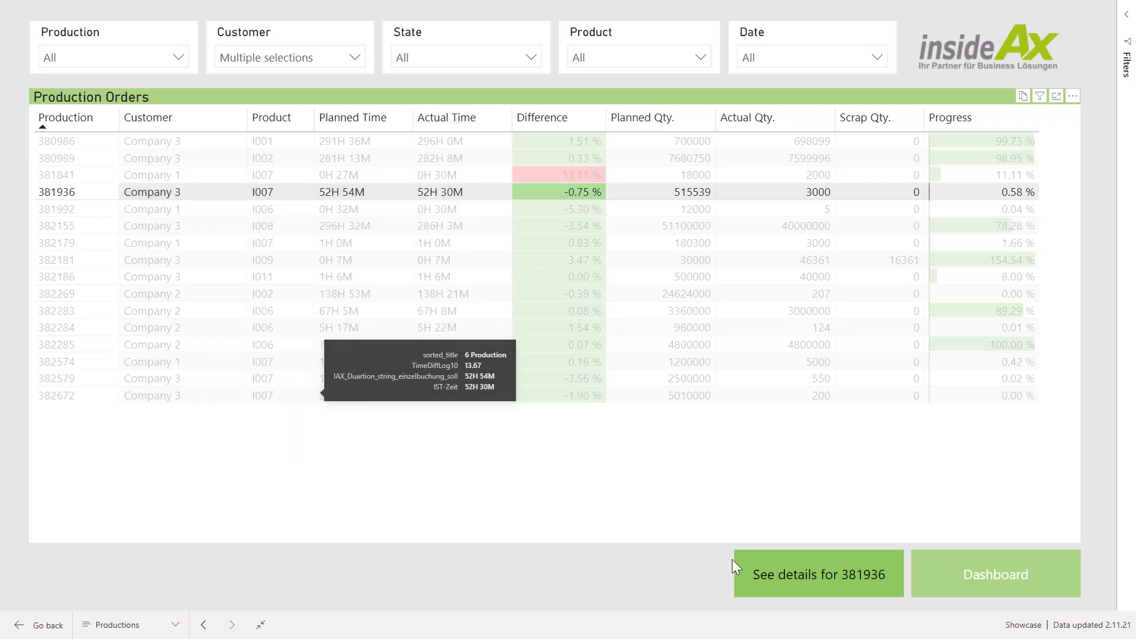
Drill through to the detail page for order 381936
left_click(821, 591)
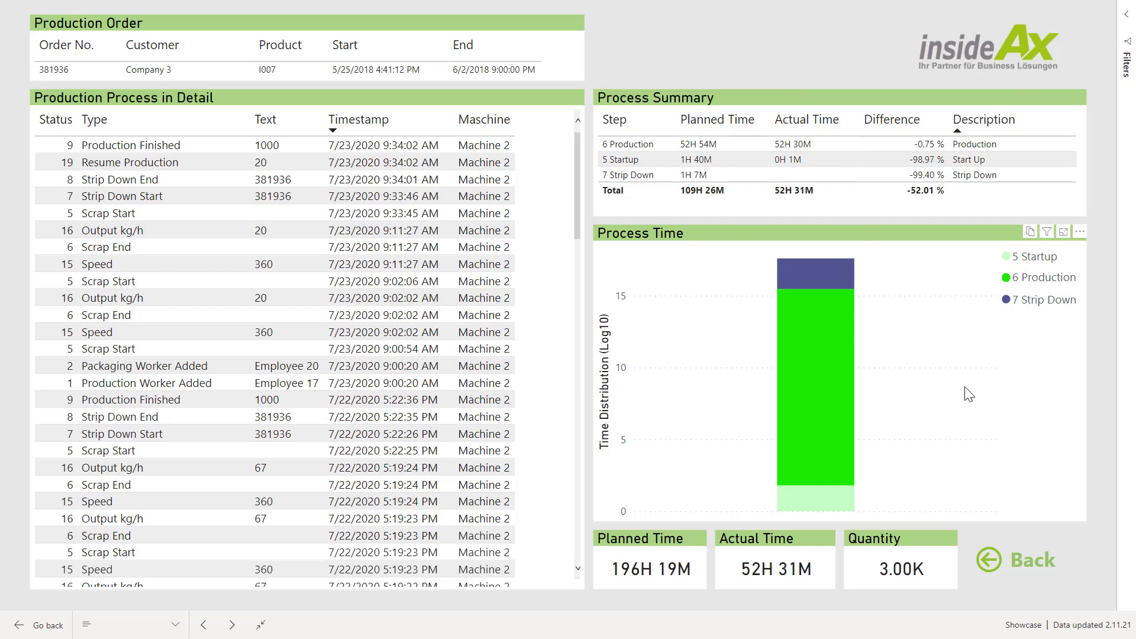
Go back from the order 381936 detail page to the Productions overview
left_click(1033, 558)
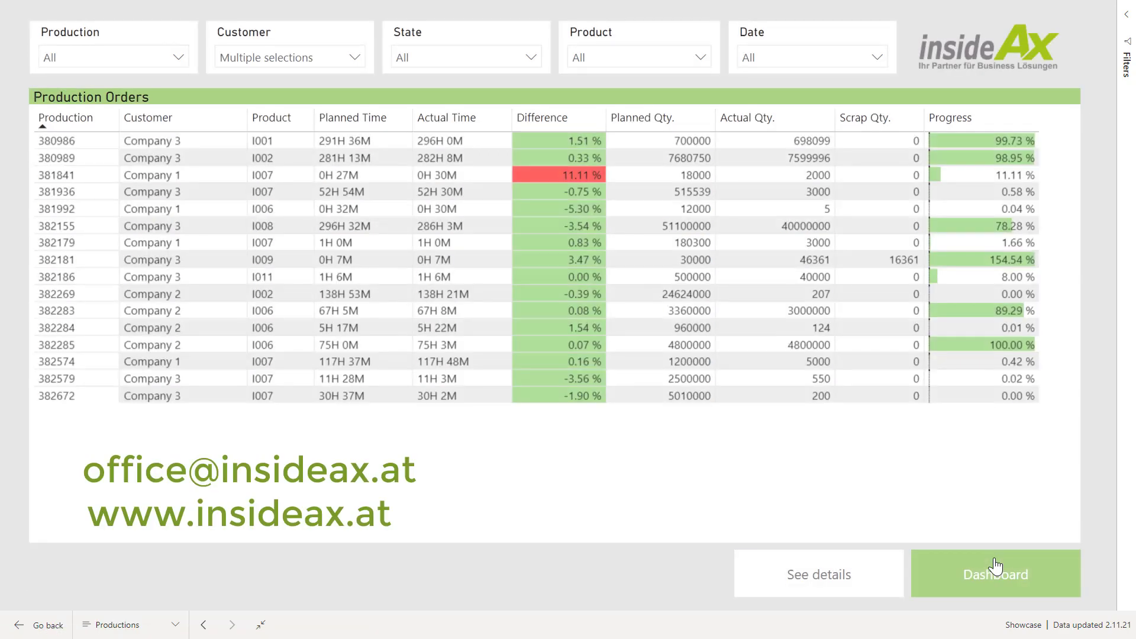